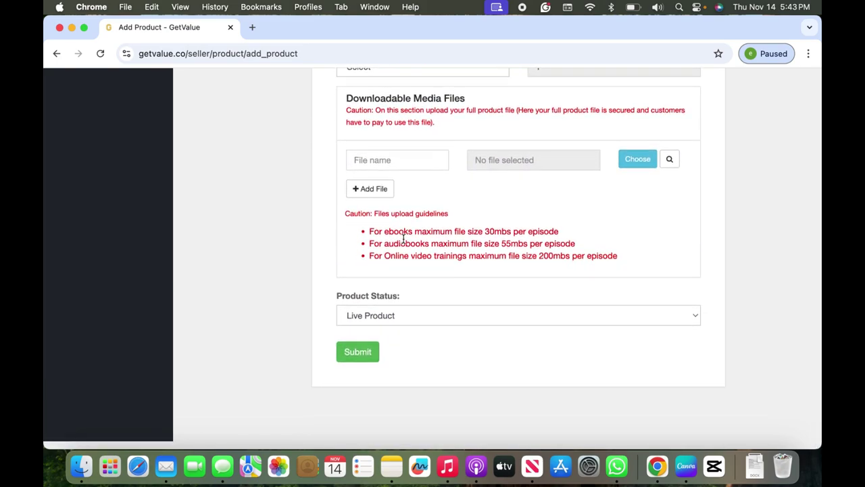
Replace the placeholder product image with the cover file matibabu_ya_fikra.jpg.
scroll(403, 241, "up", 15)
scroll(403, 242, "up", 3)
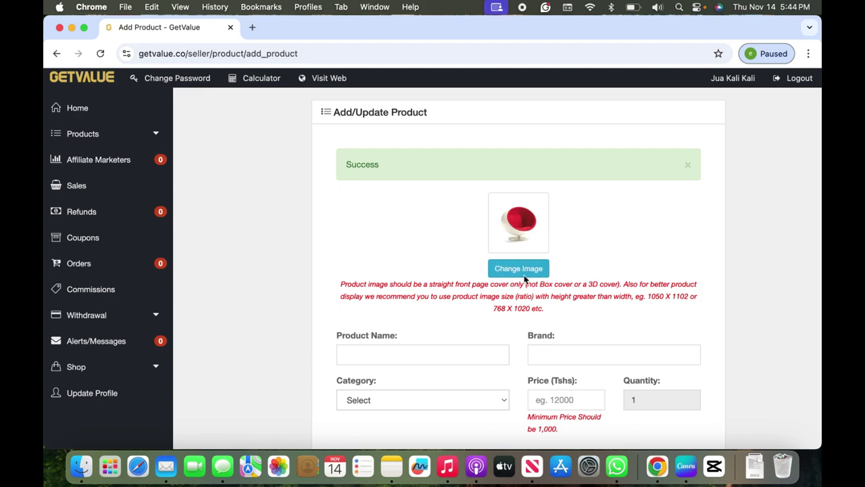
left_click(518, 269)
left_click(385, 180)
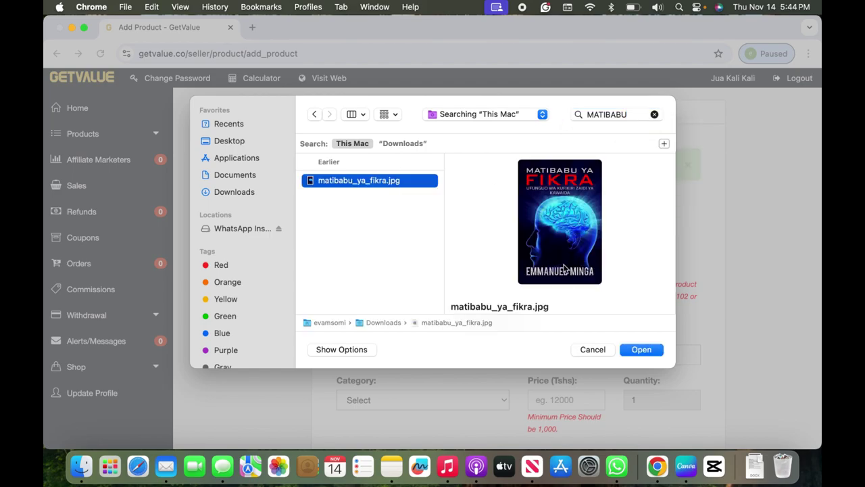
left_click(641, 350)
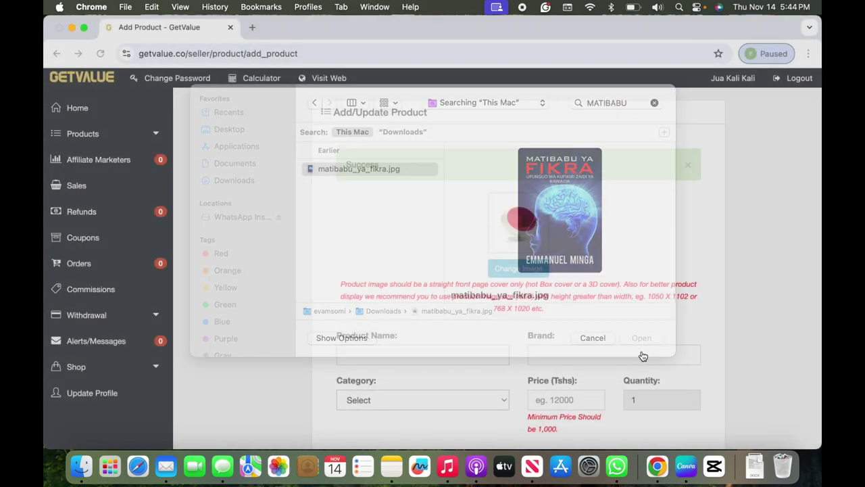
Enter MATIBABU YA FIKRA as the product name.
scroll(460, 327, "down", 3)
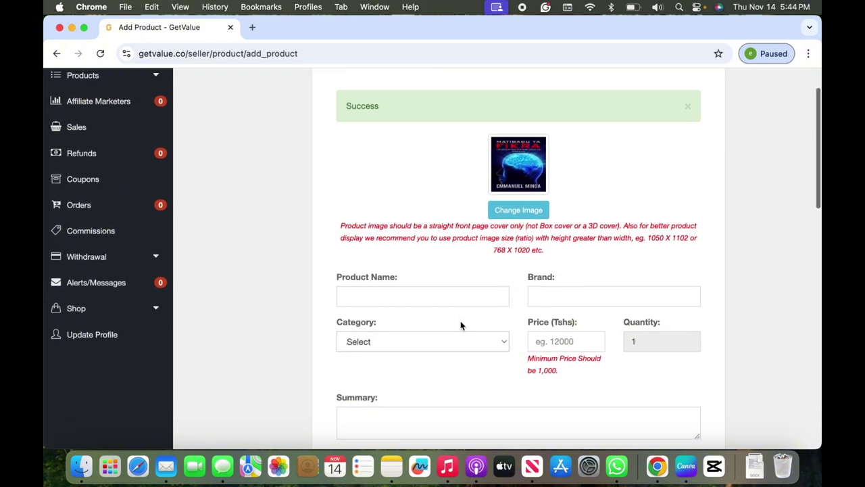
left_click(386, 272)
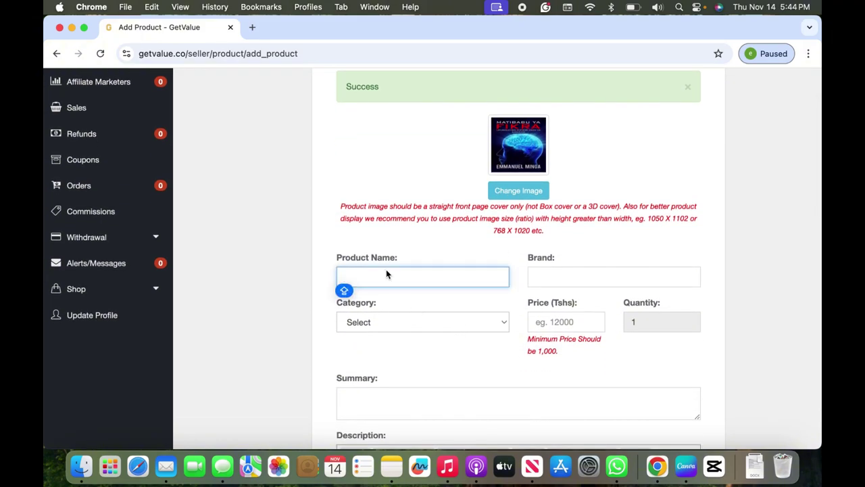
type("MATIT")
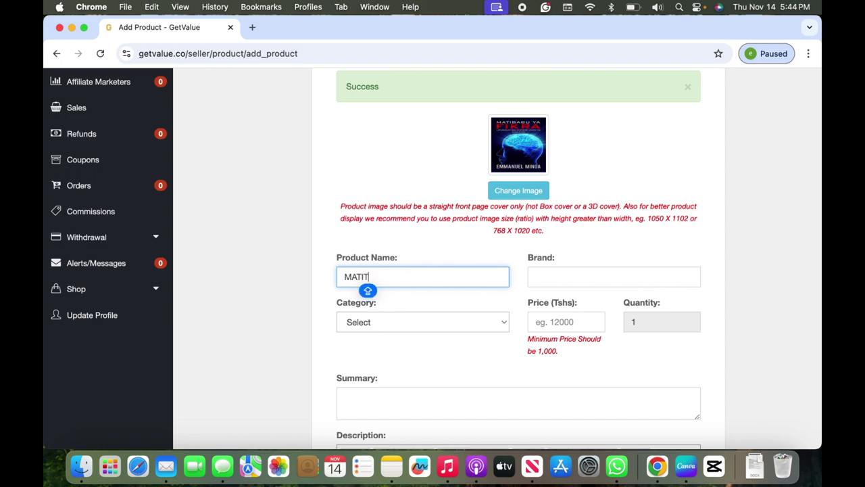
key("BackSpace")
type("BAB")
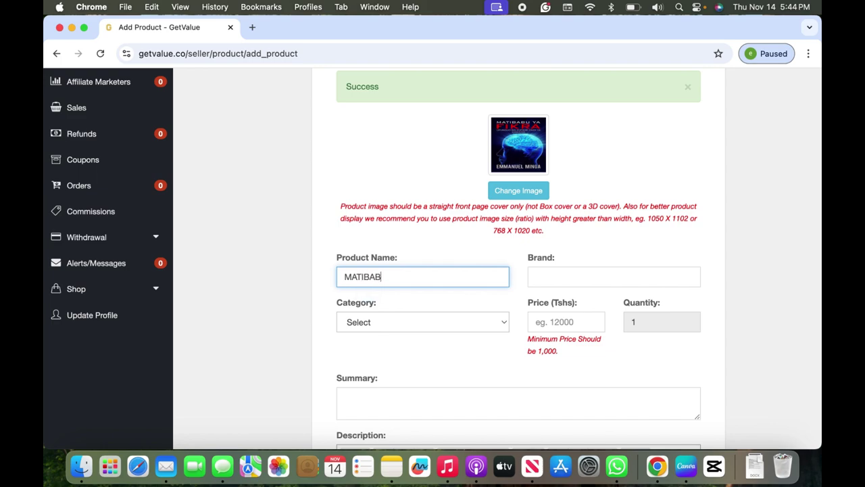
type("U YA FIKRA")
key("Caps_Lock")
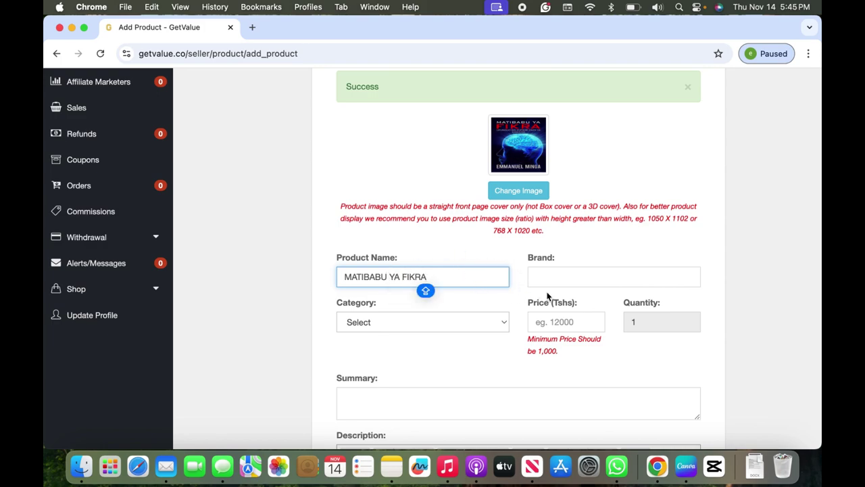
Enter MINGA SHOP COLLECTION as the product's brand.
left_click(549, 275)
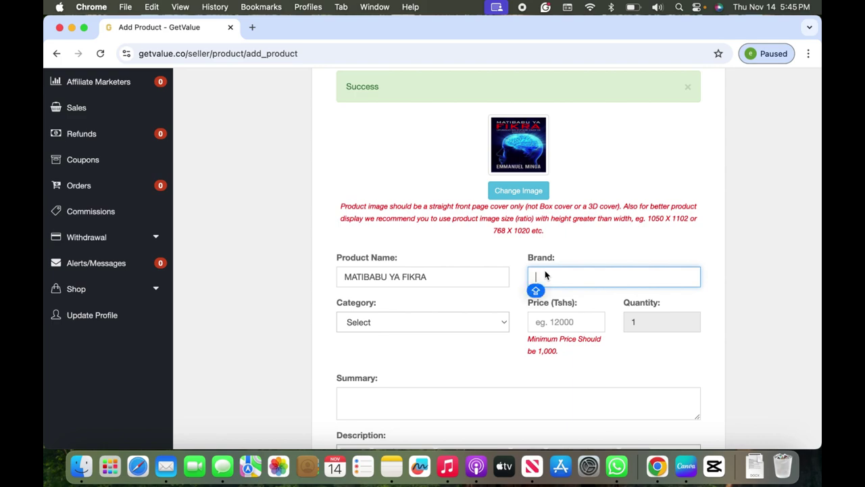
type("MINGA SHOP COLLECTION")
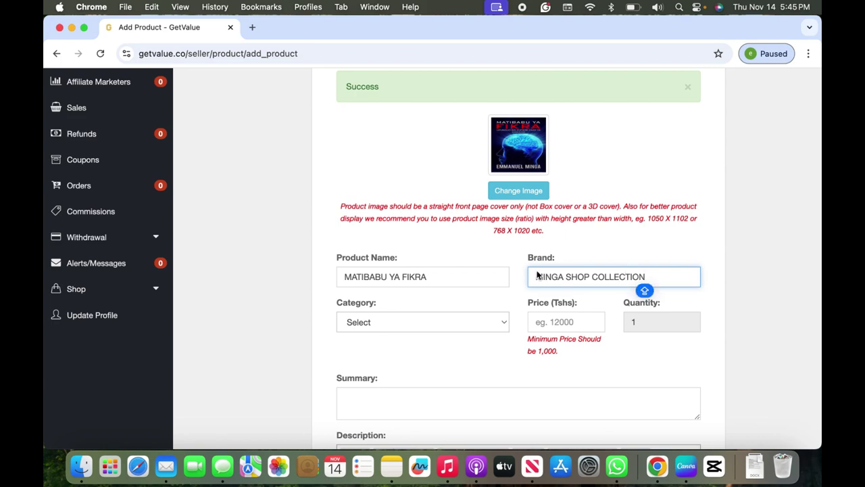
scroll(449, 303, "down", 4)
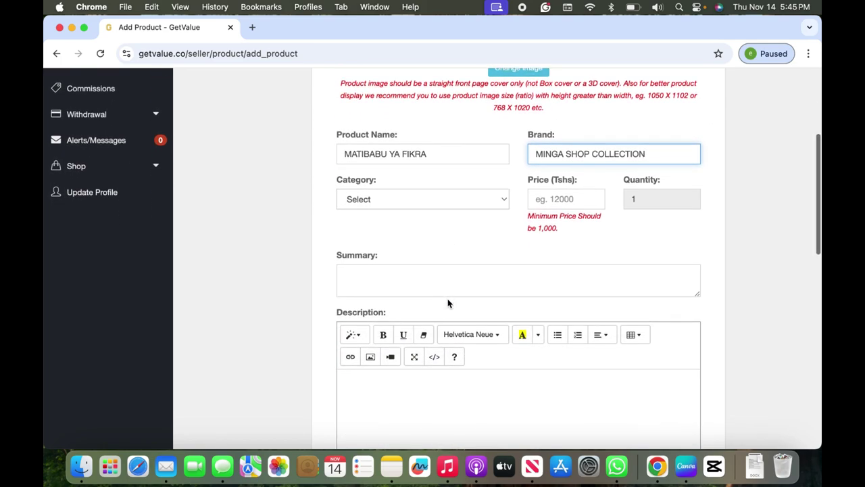
key("Caps_Lock")
Set the product's category to Ebooks and its price to 20000 Tshs.
left_click(504, 202)
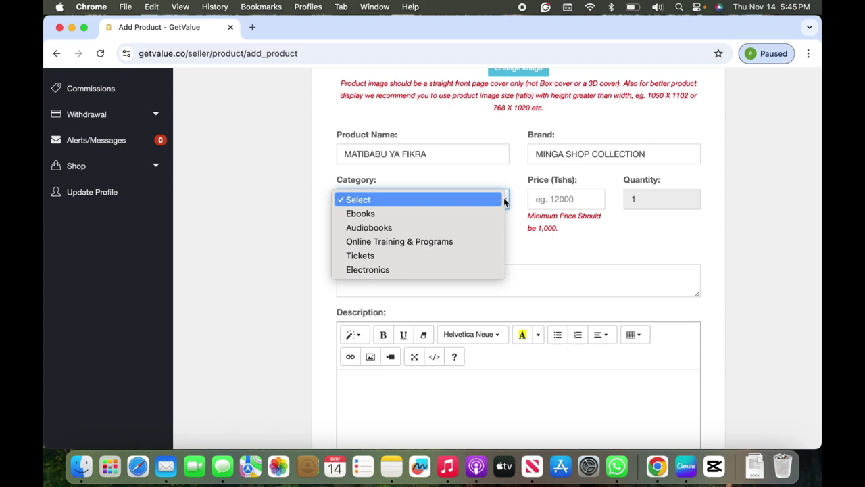
left_click(371, 214)
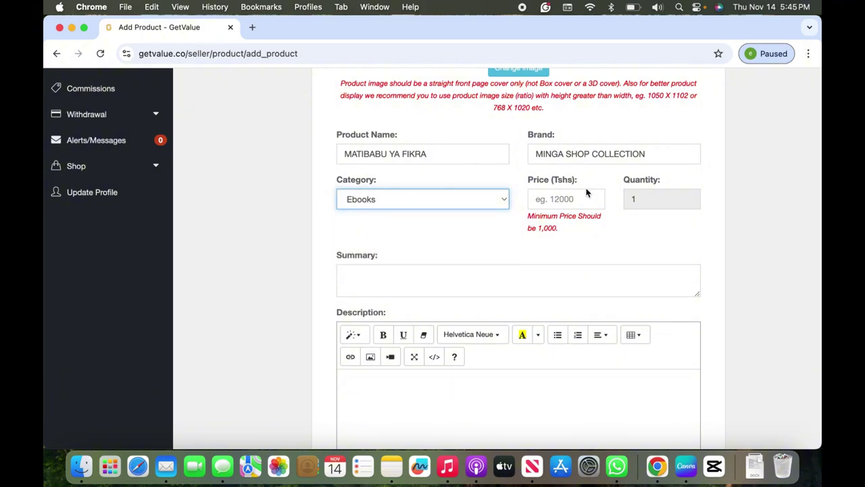
left_click(571, 201)
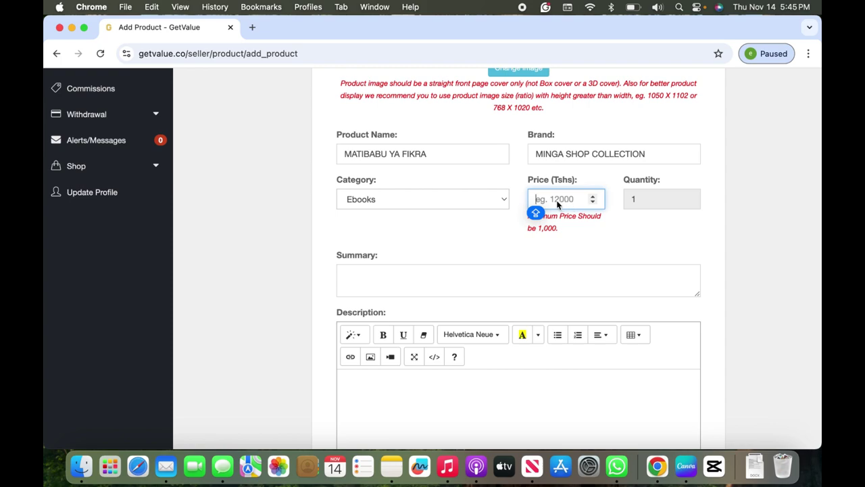
type("20000")
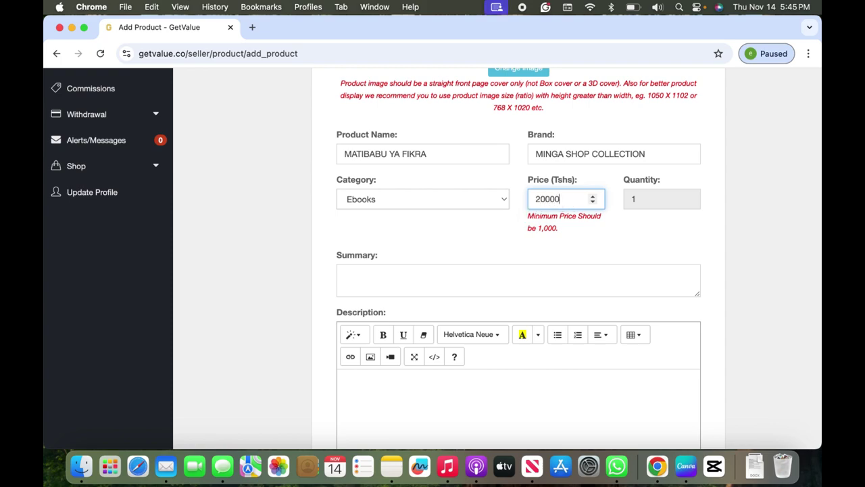
left_click(642, 200)
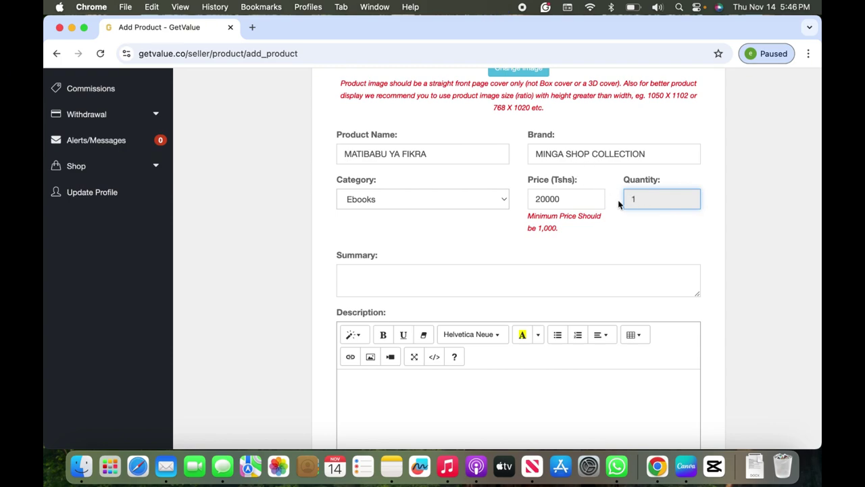
scroll(435, 279, "down", 3)
left_click(357, 178)
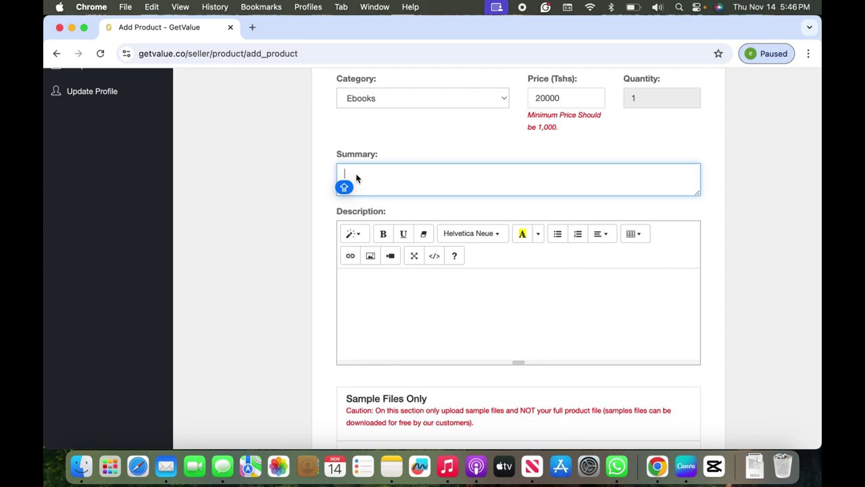
left_click(389, 299)
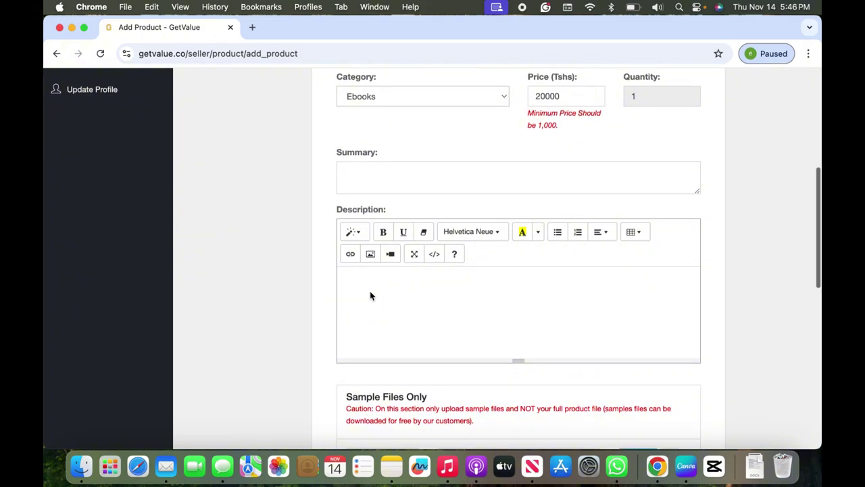
Set the sample file's type to PDF.
scroll(370, 296, "down", 5)
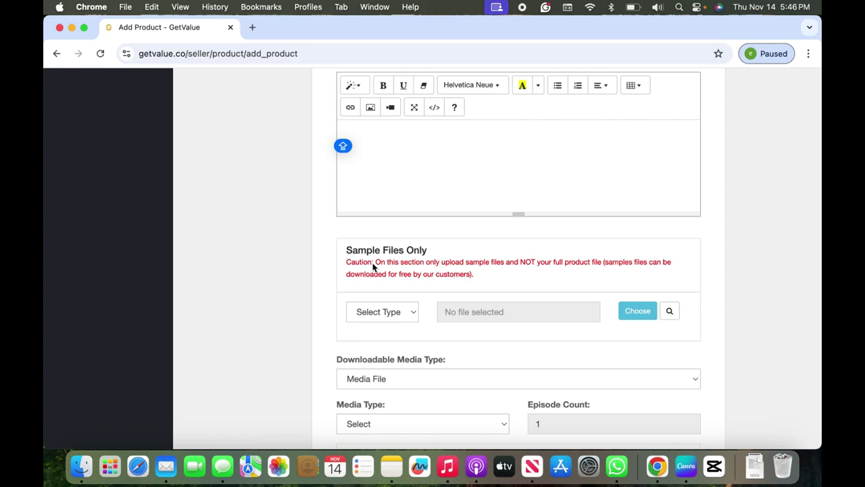
scroll(417, 194, "down", 3)
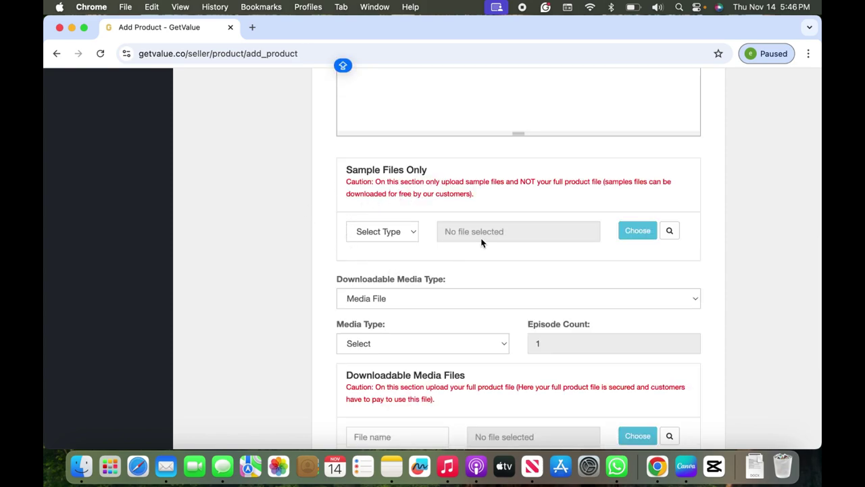
scroll(509, 246, "down", 2)
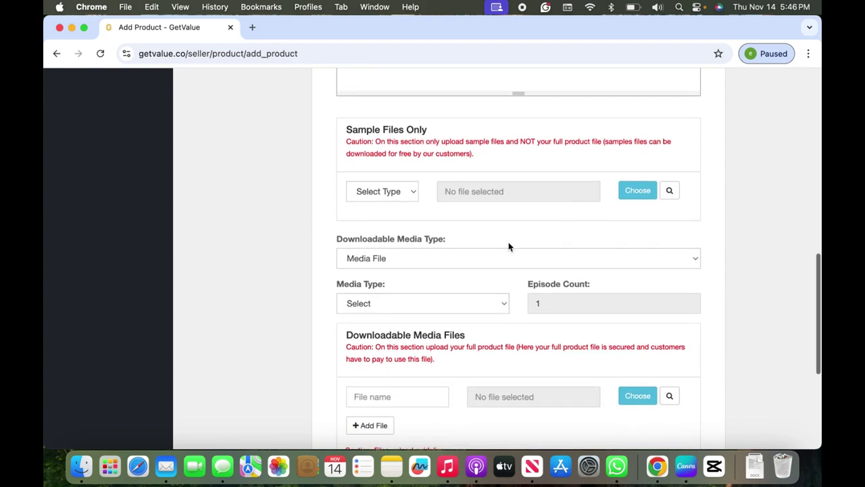
left_click(415, 181)
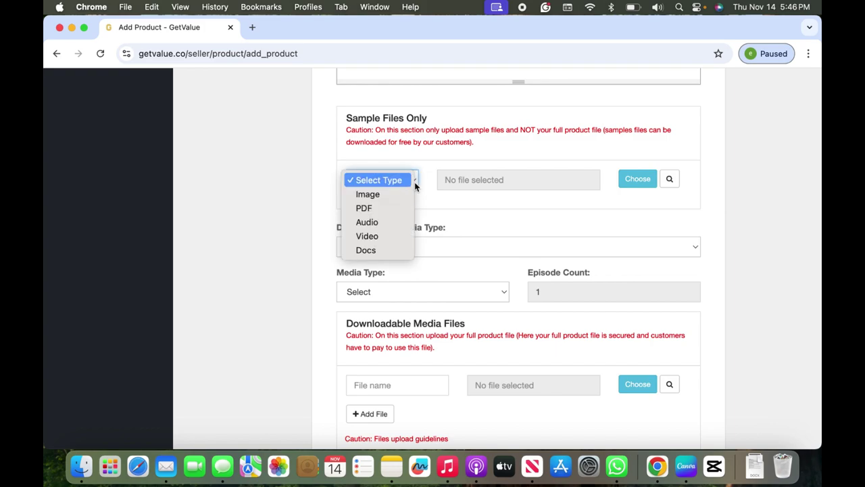
left_click(377, 207)
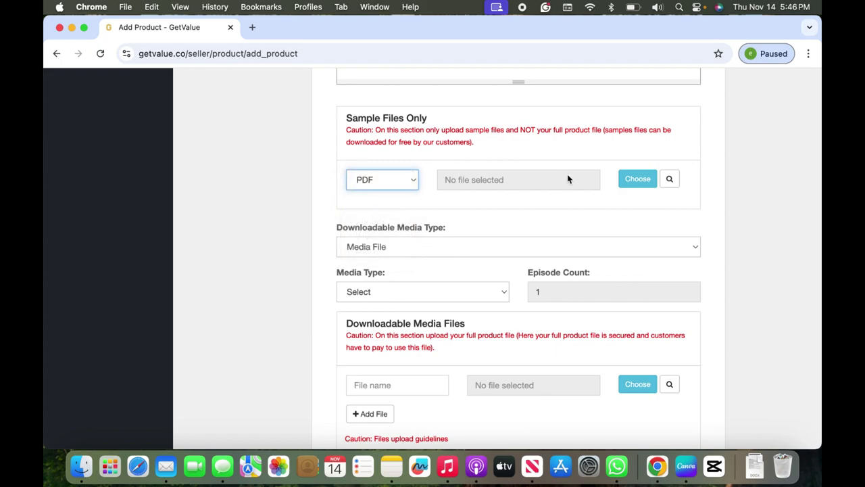
Search the Mac for MATIBA, look through matibabu_ya_fikra_PREVIEW1.pdf and attach it as the product's free sample file.
left_click(647, 180)
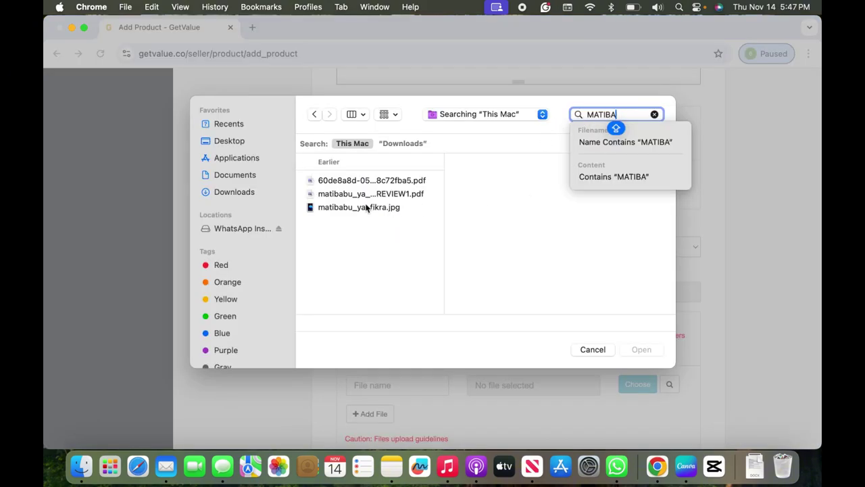
left_click(362, 196)
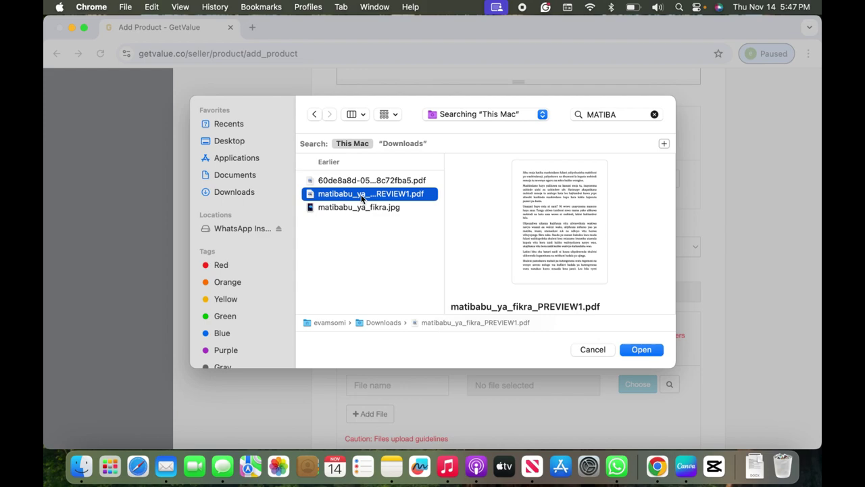
scroll(556, 233, "down", 5)
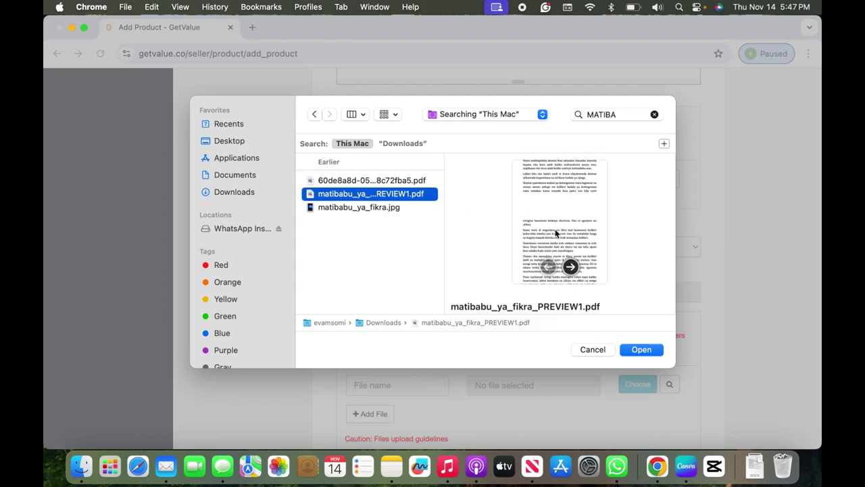
scroll(555, 233, "down", 5)
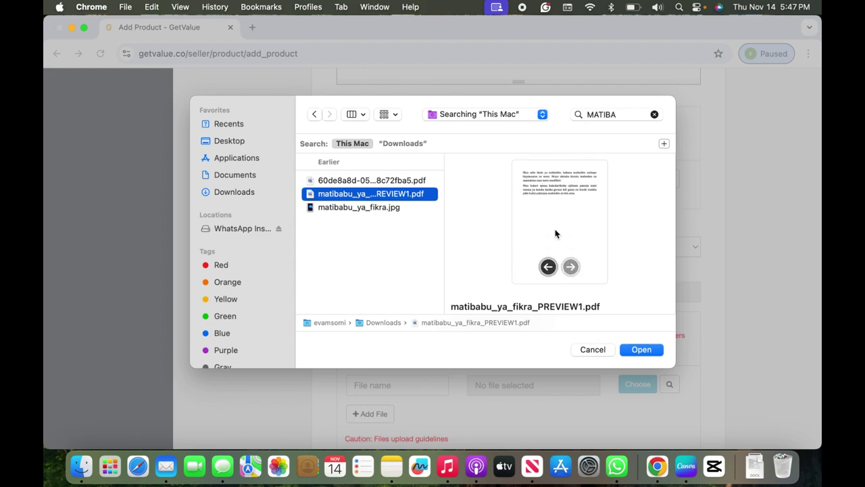
scroll(556, 234, "up", 10)
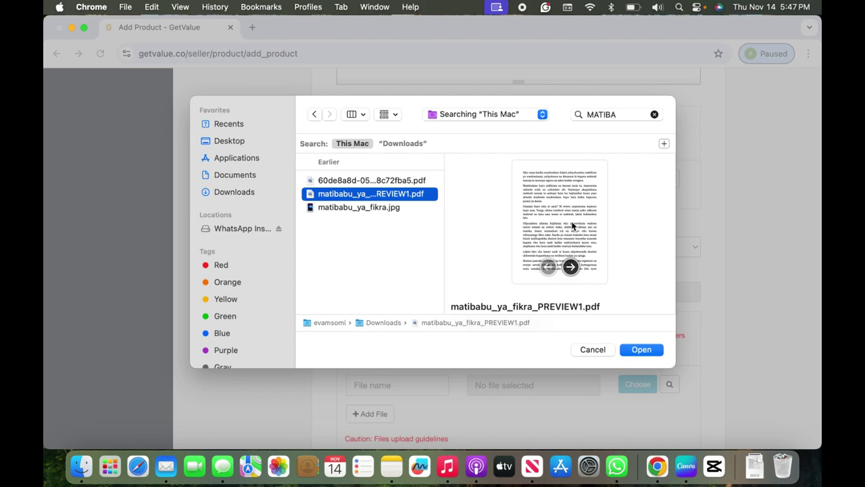
scroll(572, 227, "down", 5)
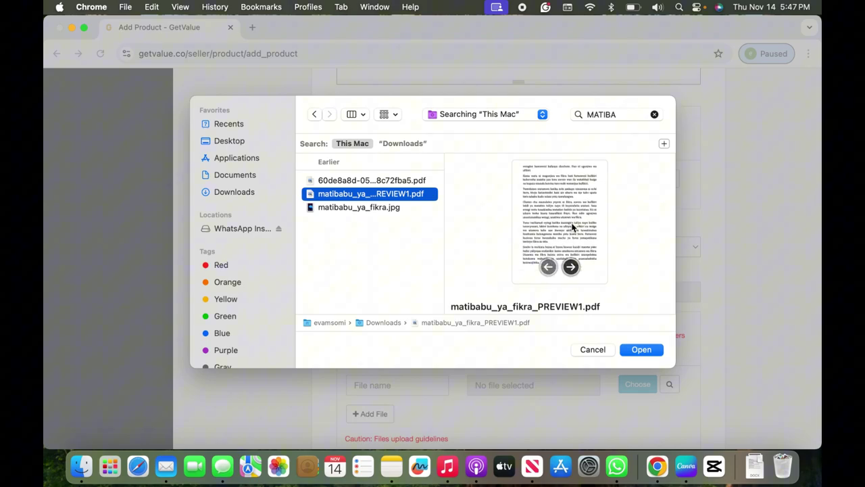
left_click(640, 350)
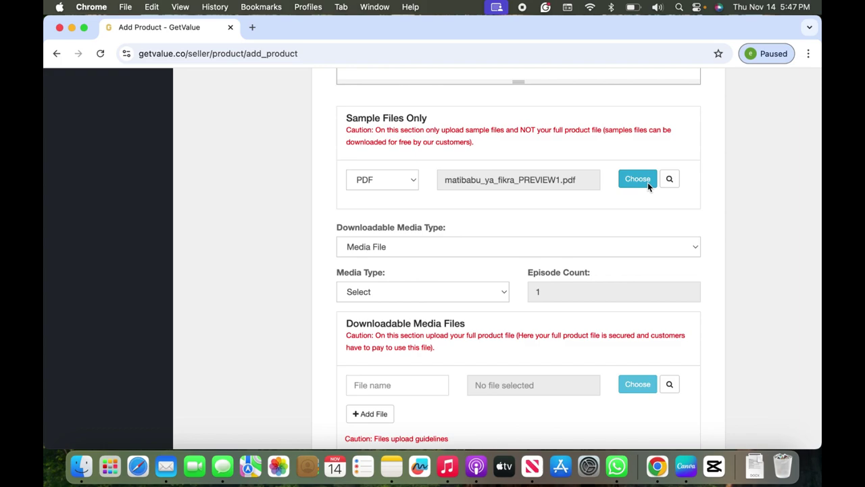
Switch the downloadable media type to Virtual Products Link and return it to Media File.
scroll(385, 235, "down", 3)
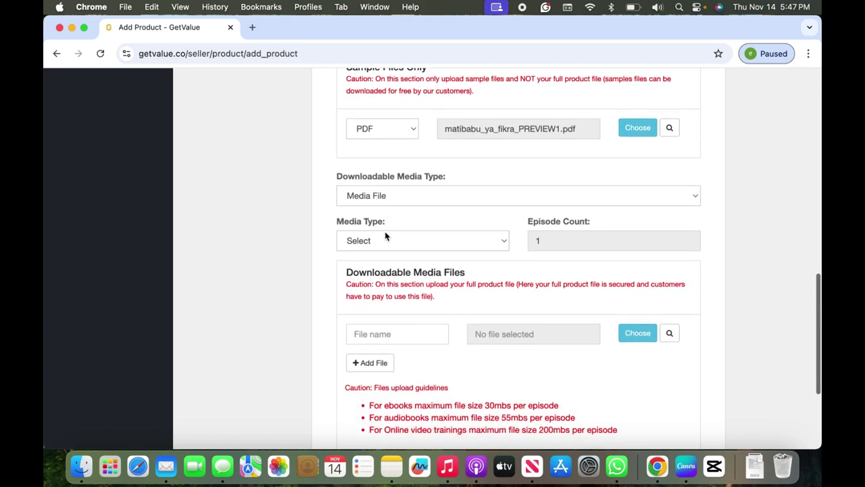
left_click(380, 164)
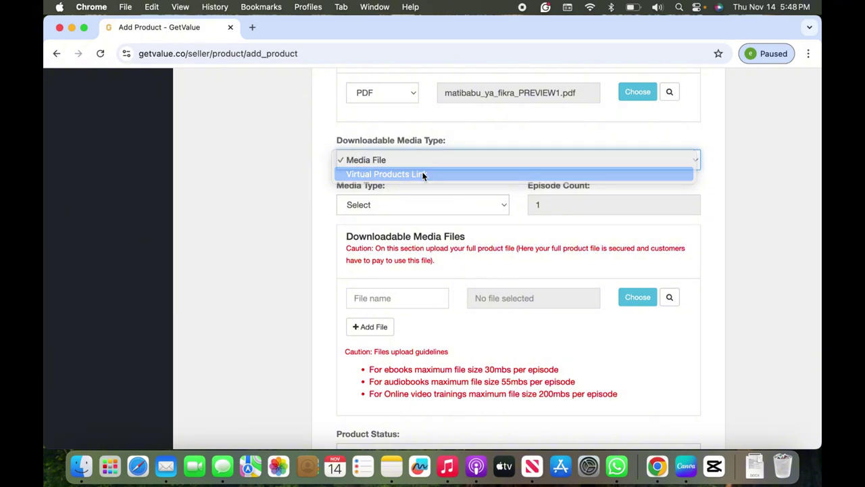
left_click(424, 175)
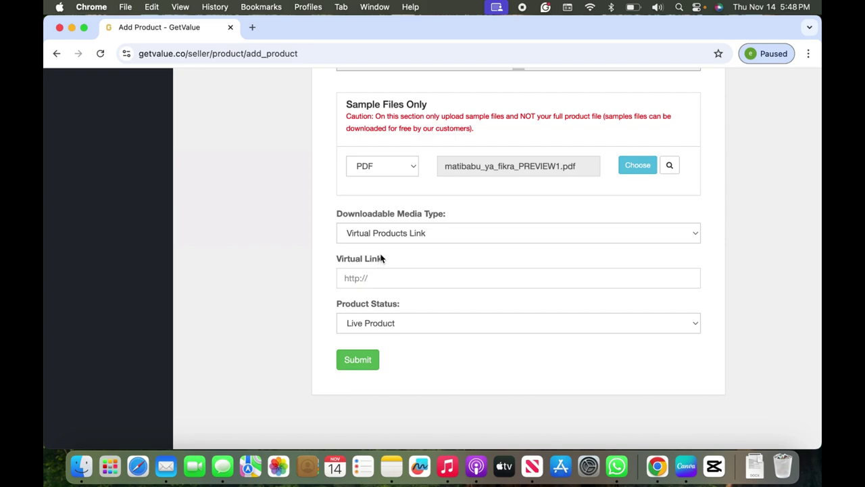
left_click(387, 233)
left_click(384, 222)
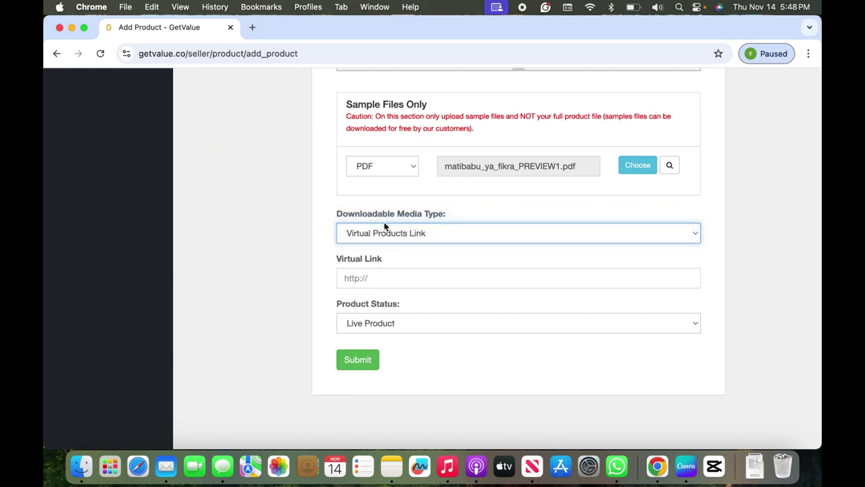
Set the downloadable media type to PDF and name the full product file MATIBABU YA FIKRA.
left_click(371, 276)
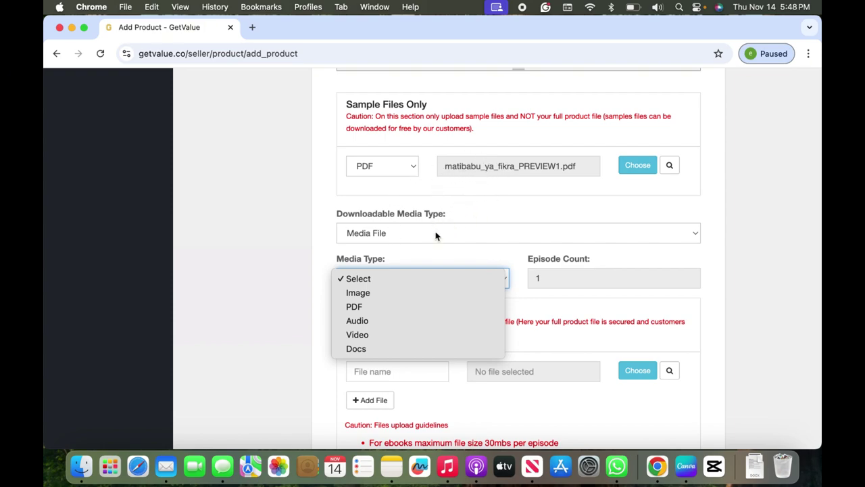
left_click(353, 306)
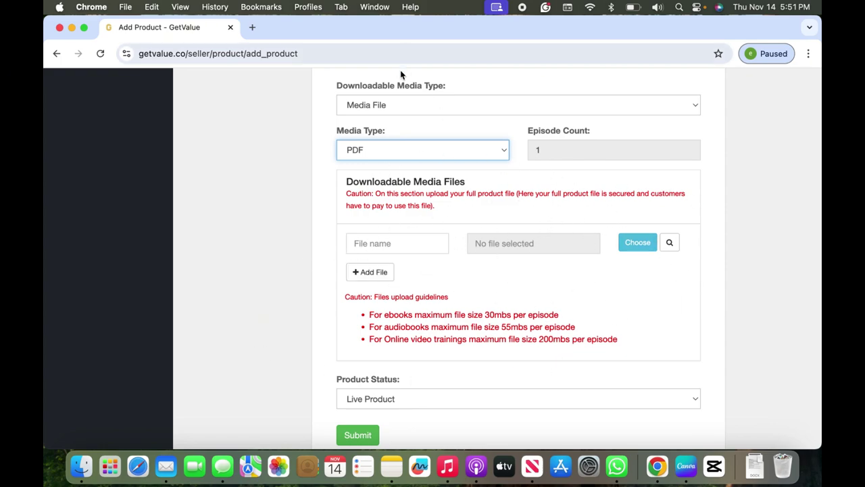
left_click(396, 242)
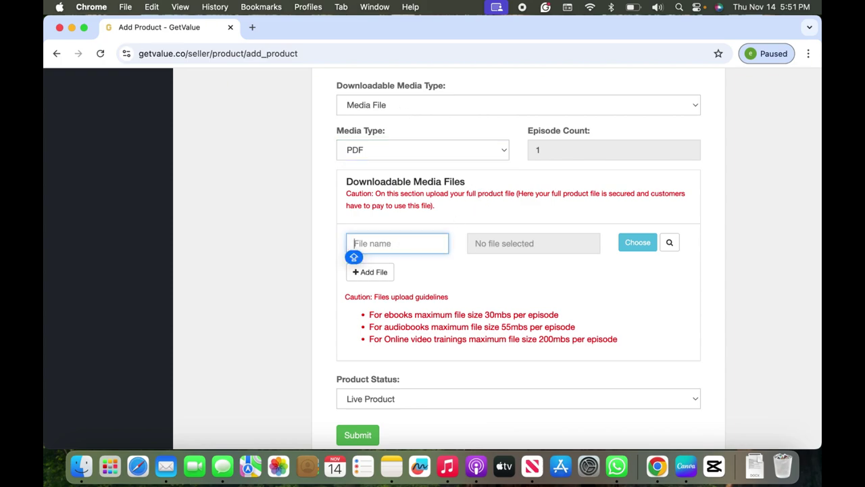
type("M")
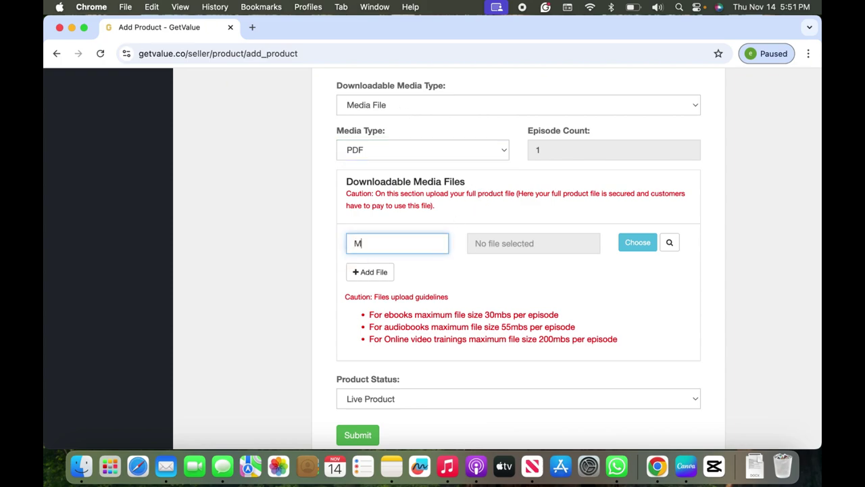
type("ATIBABU YA FIKRA")
key("Caps_Lock")
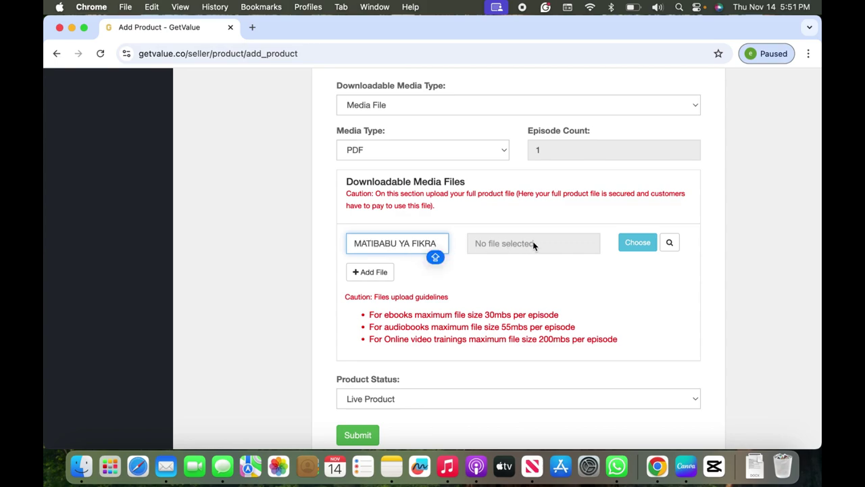
Search the Mac for MATIBA, preview matibabu_ya_fikra_PREVIEW1.pdf and attach it as the downloadable media file.
left_click(637, 243)
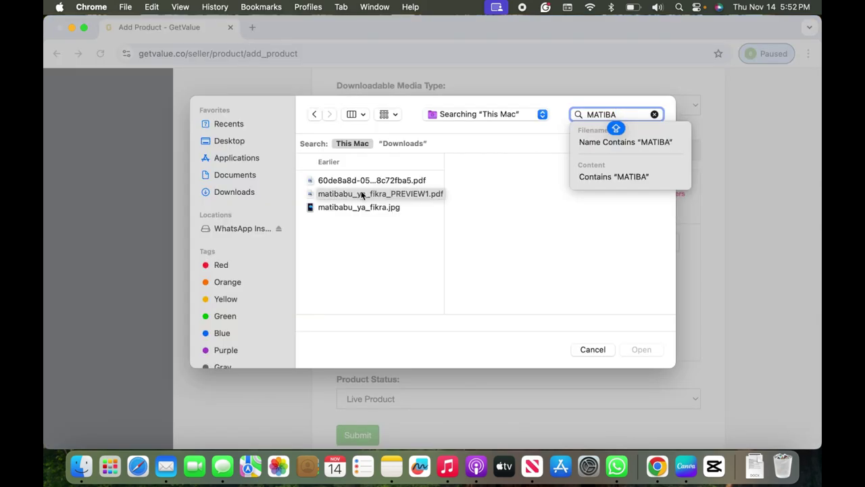
left_click(379, 194)
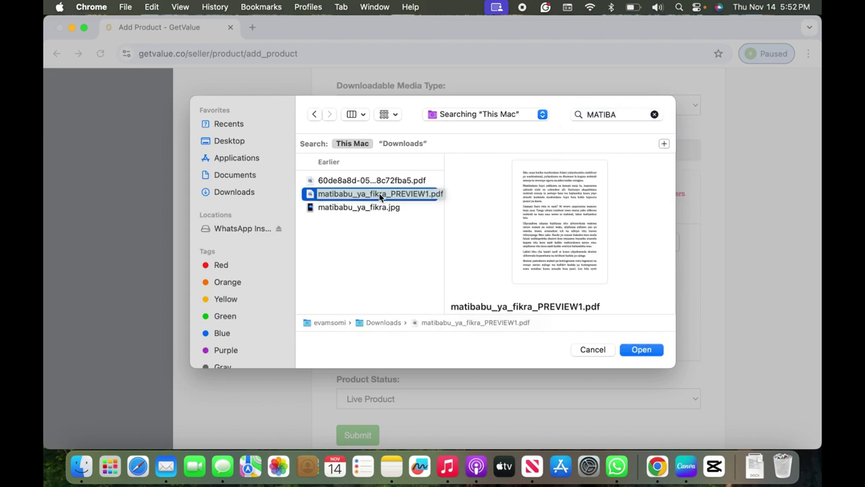
scroll(550, 235, "down", 3)
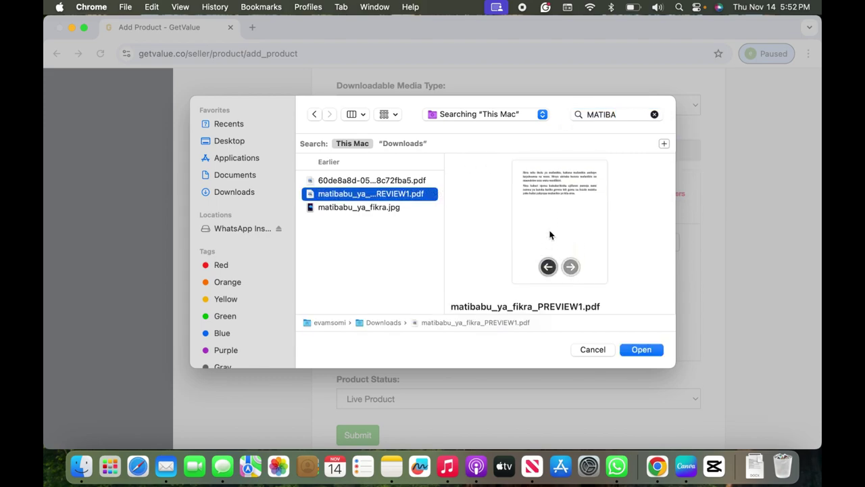
scroll(551, 235, "up", 2)
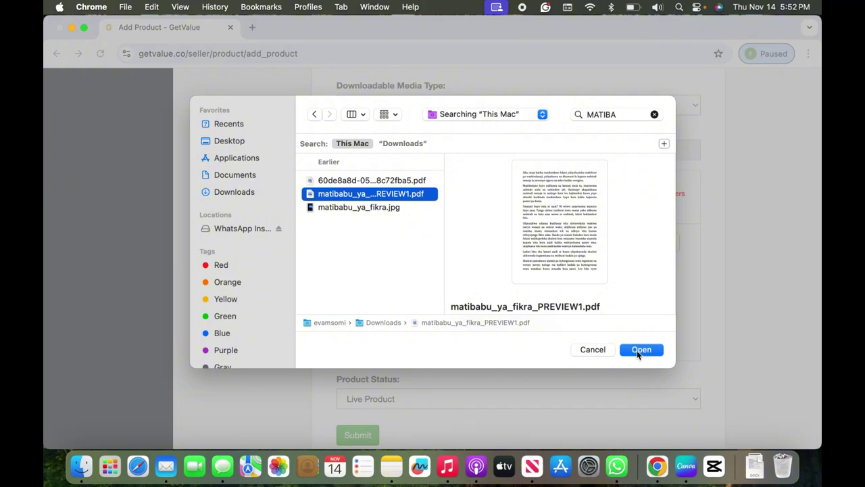
left_click(638, 350)
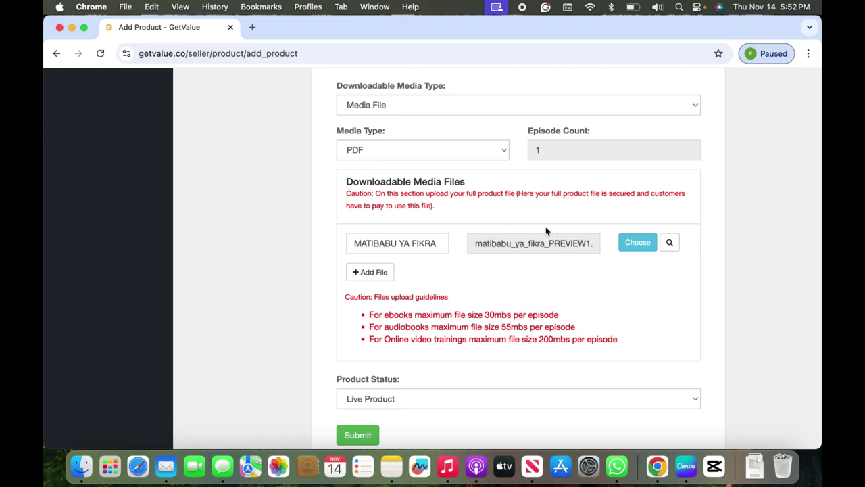
Add three extra empty file rows to the downloadable media files and look over the rest of the form.
left_click(371, 273)
left_click(369, 274)
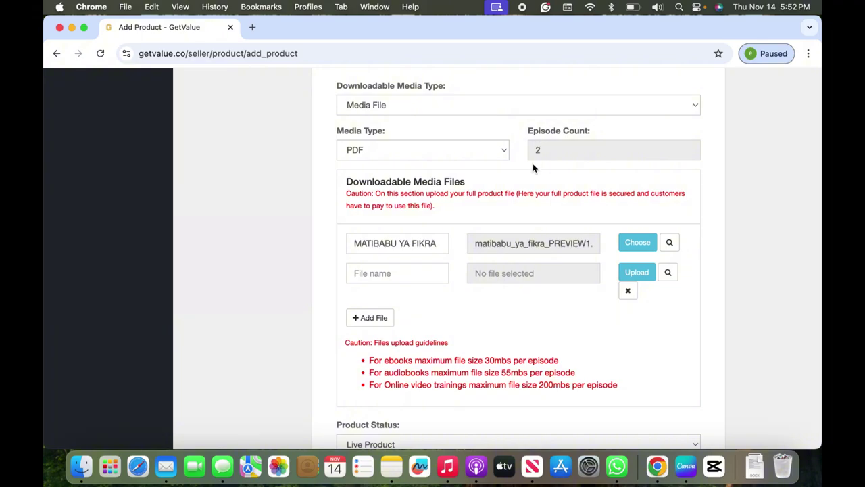
left_click(380, 318)
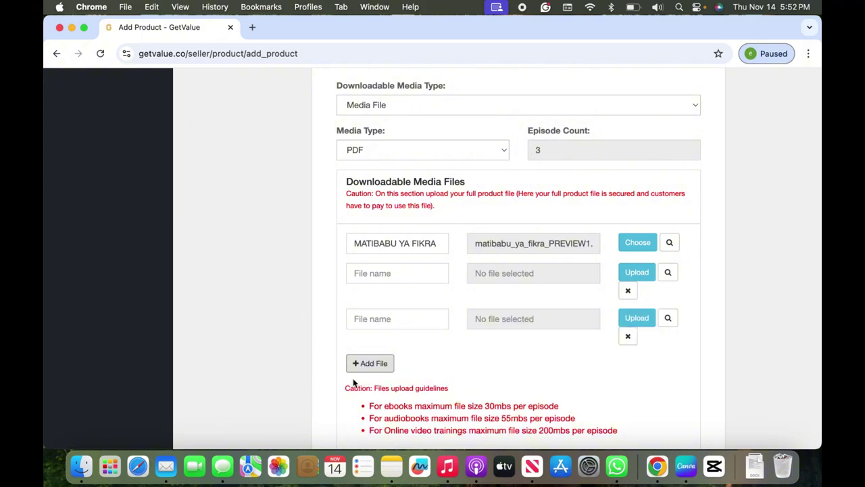
left_click(370, 363)
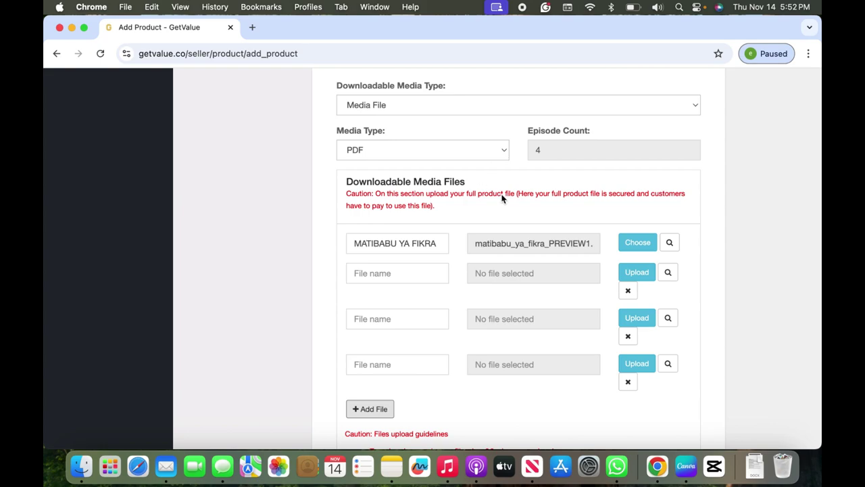
scroll(484, 289, "down", 4)
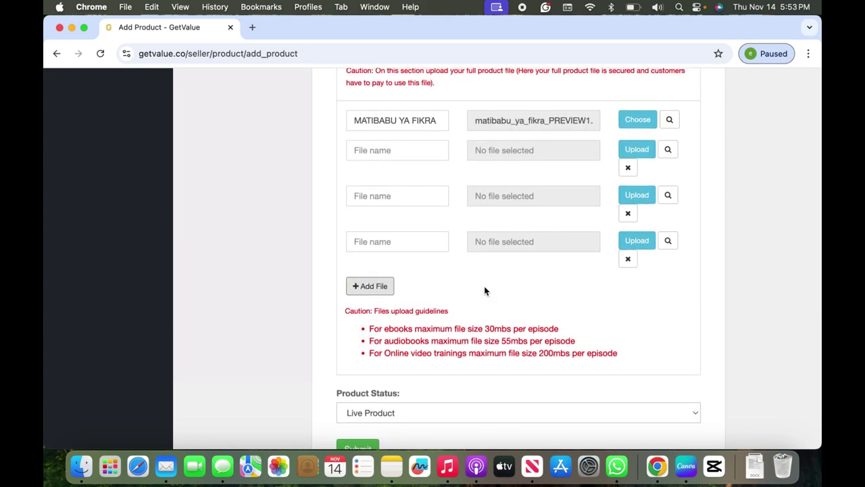
scroll(484, 291, "down", 2)
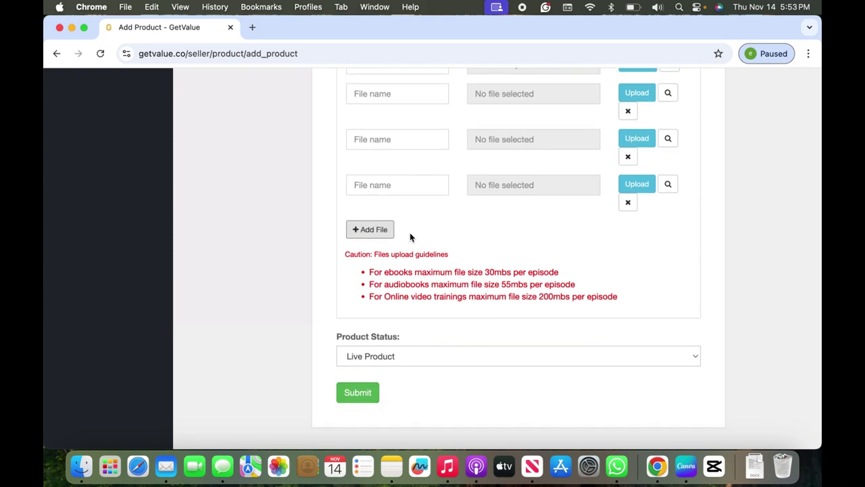
scroll(520, 202, "up", 4)
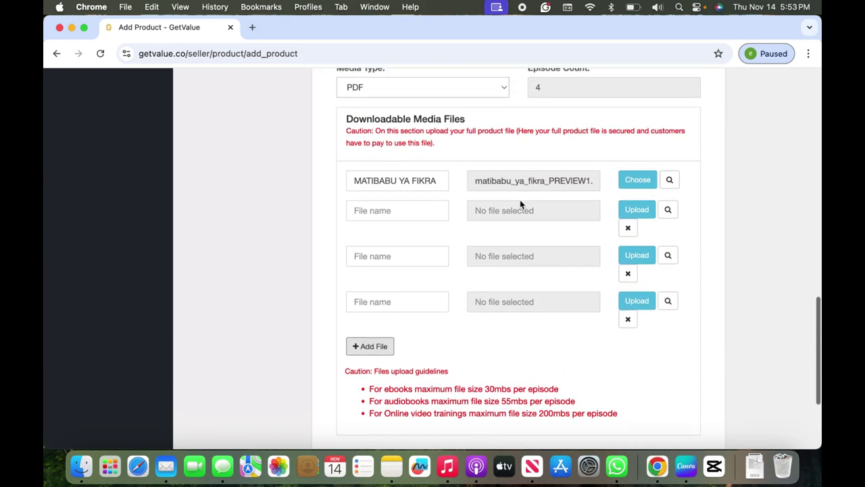
Remove the three empty file rows from the downloadable media files, leaving only the MATIBABU YA FIKRA row.
left_click(629, 321)
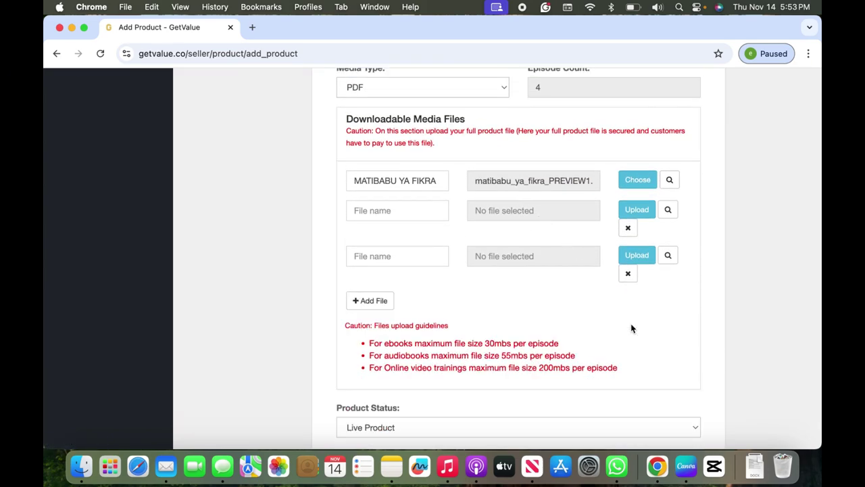
left_click(629, 273)
left_click(627, 228)
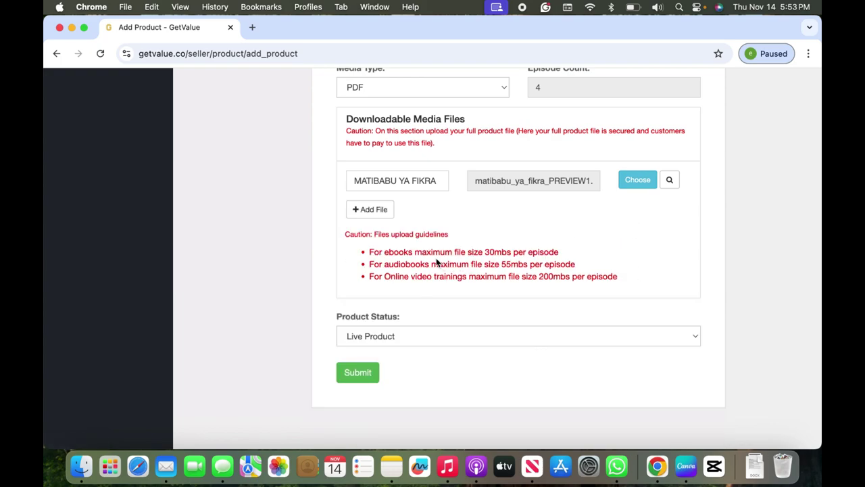
Choose Live Product as the product status and submit the new product.
scroll(436, 258, "down", 1)
left_click(391, 323)
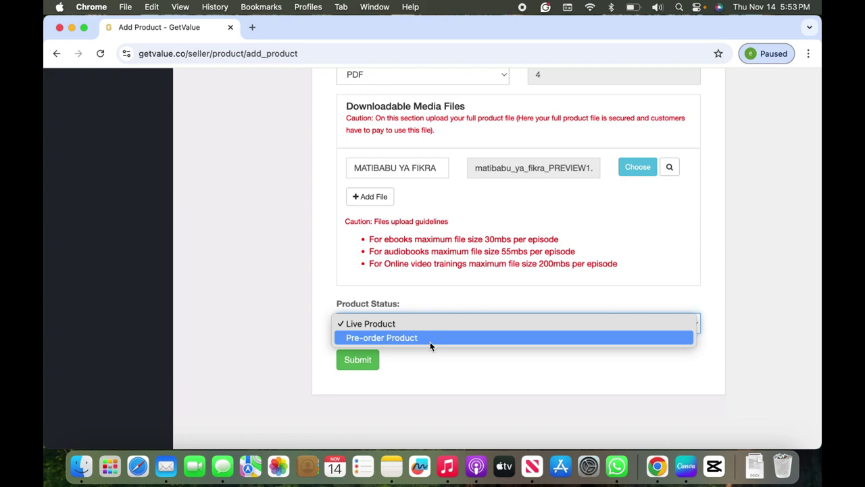
left_click(375, 324)
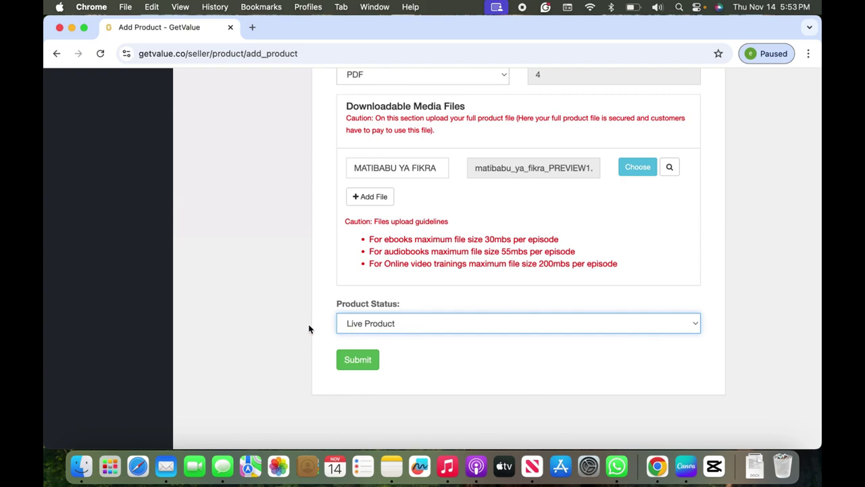
left_click(364, 362)
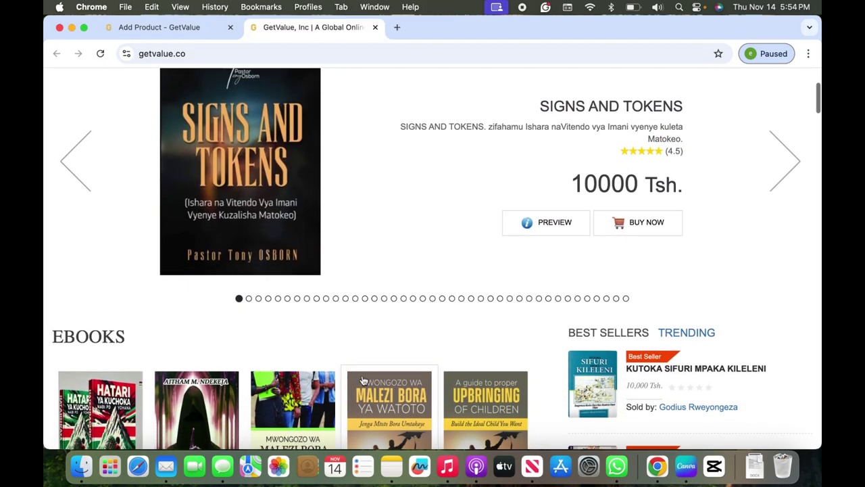
Look through the GetValue homepage, from the ebooks and best sellers down to the audiobooks, popular posts and featured contributors.
scroll(363, 380, "down", 5)
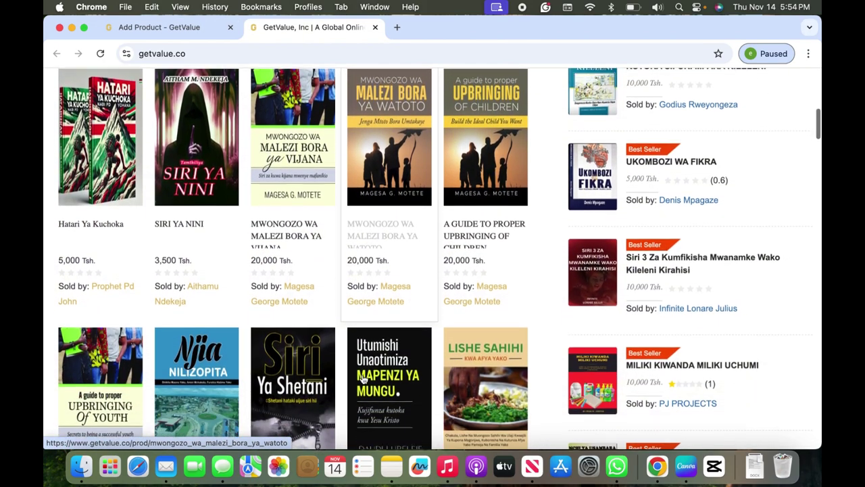
scroll(363, 381, "down", 4)
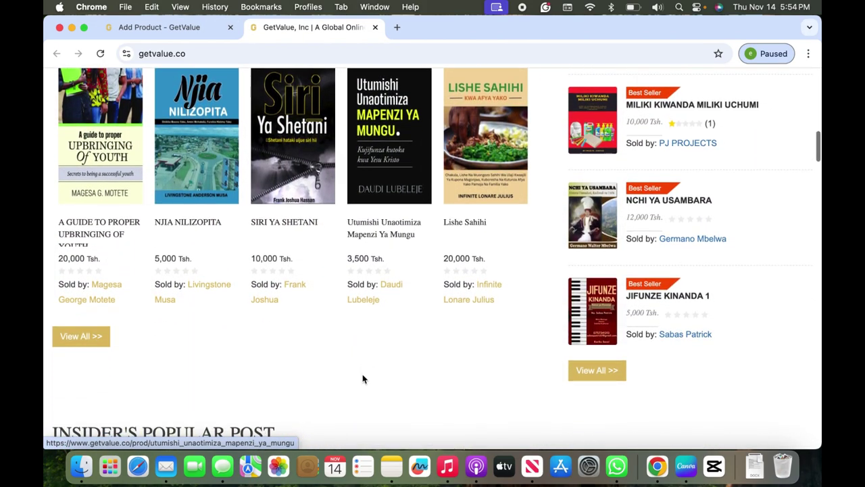
scroll(362, 379, "down", 7)
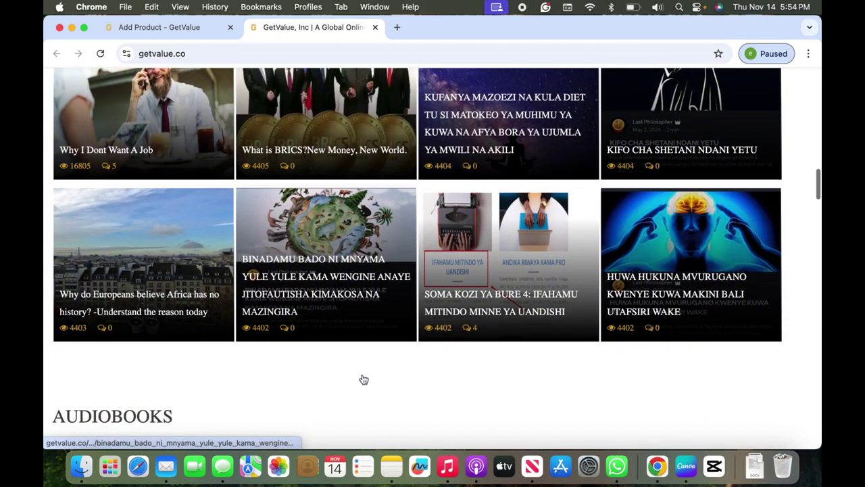
scroll(364, 379, "down", 10)
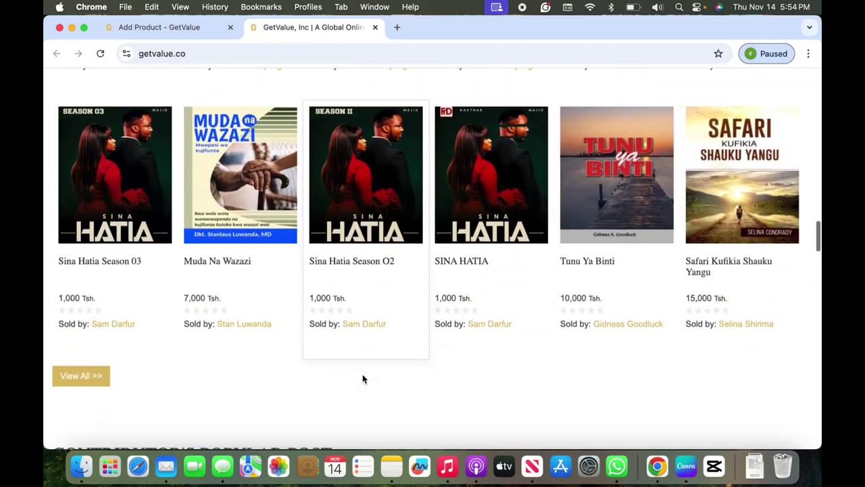
scroll(363, 379, "down", 3)
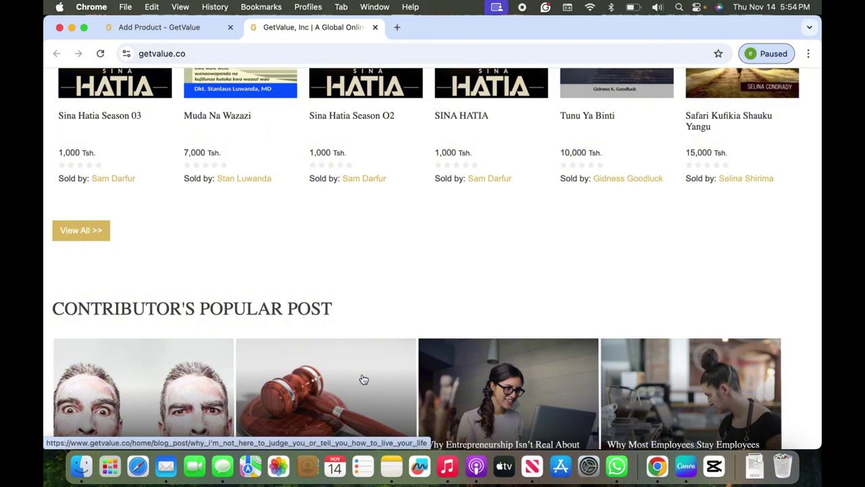
scroll(363, 380, "down", 15)
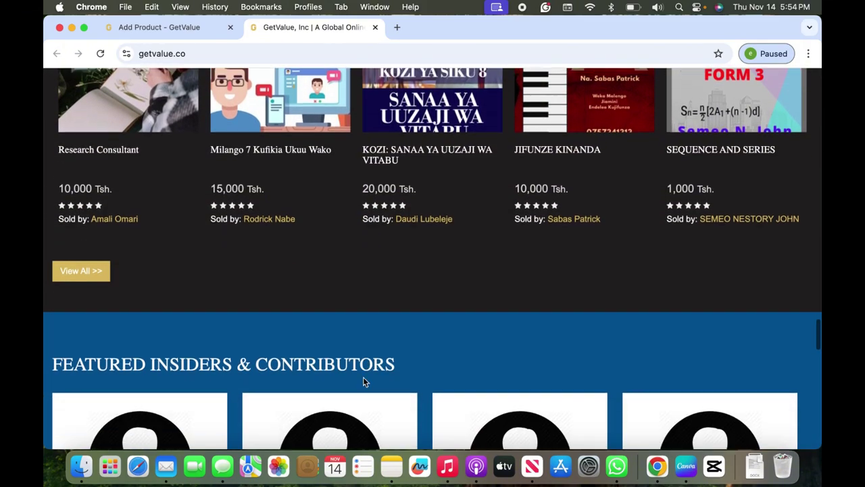
scroll(363, 382, "down", 10)
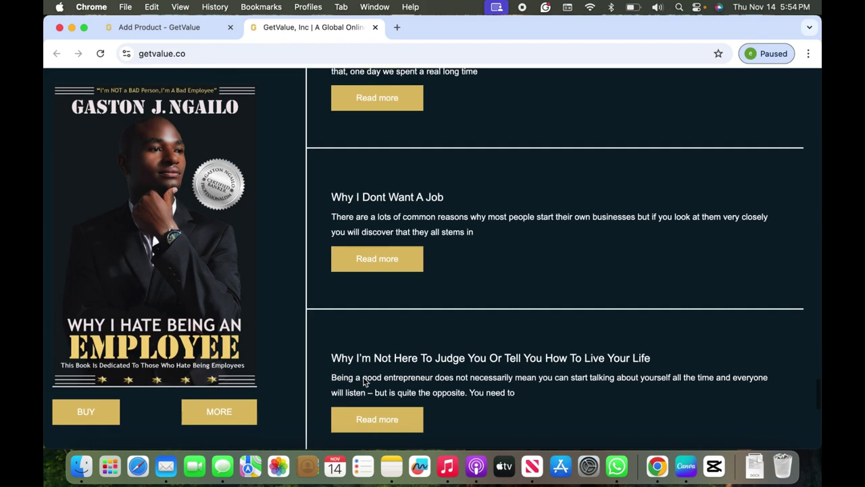
scroll(364, 381, "up", 1)
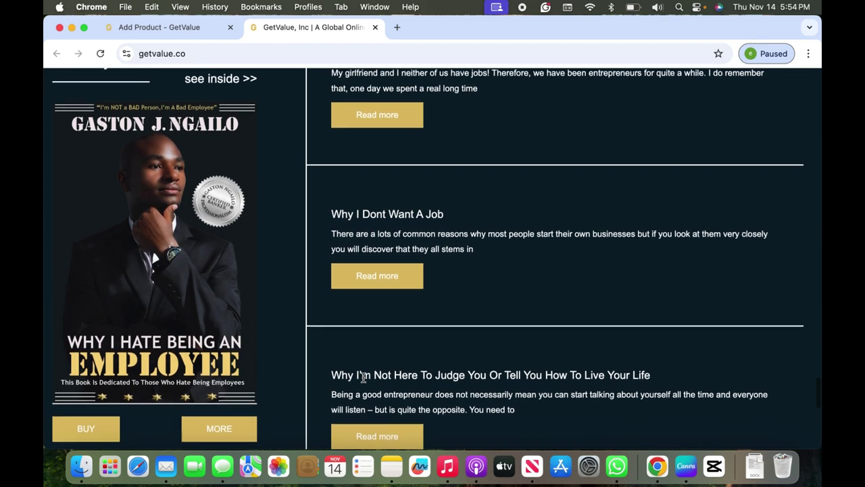
scroll(362, 379, "down", 2)
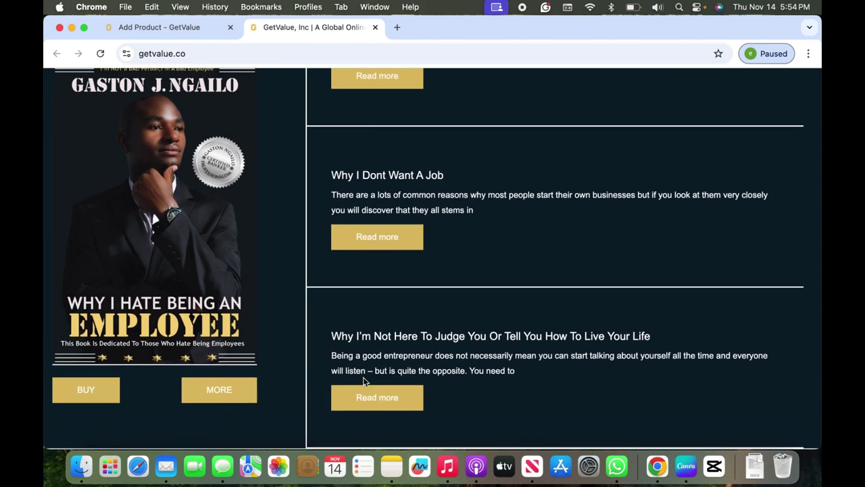